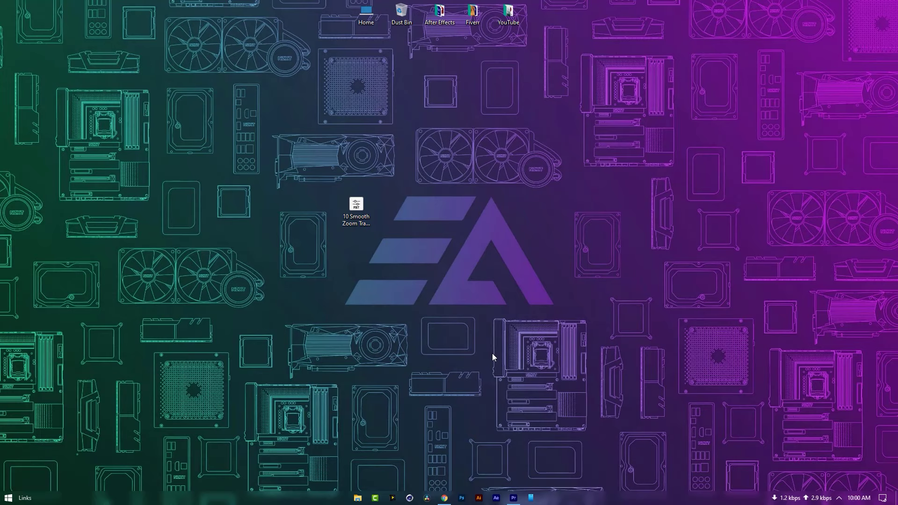
Step: Set the Smooth Zoom Transitions pack's price to $0.00 and add it to the cart
left_click(356, 206)
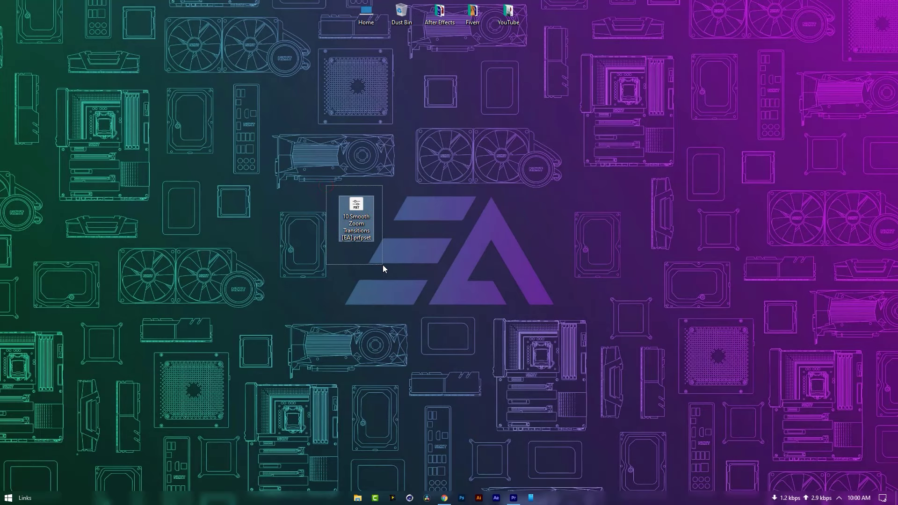
left_click_drag(383, 265, 383, 265)
left_click(445, 497)
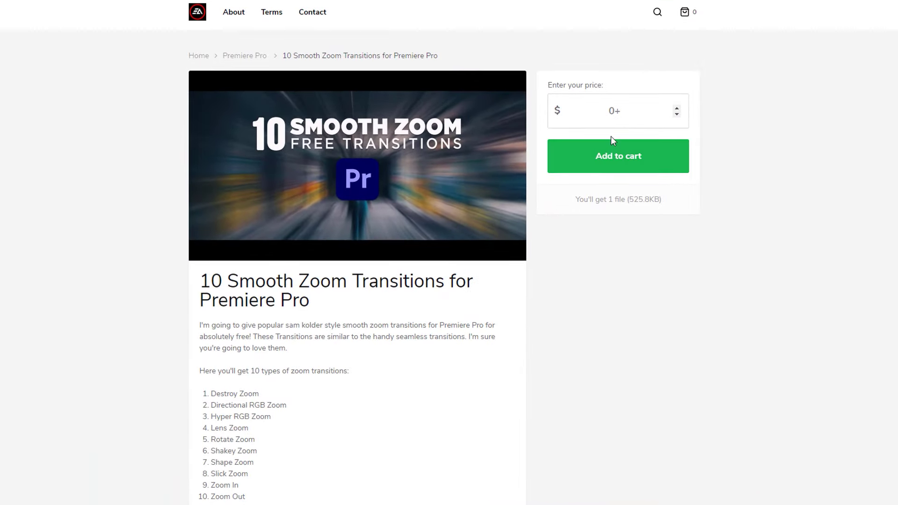
left_click(613, 117)
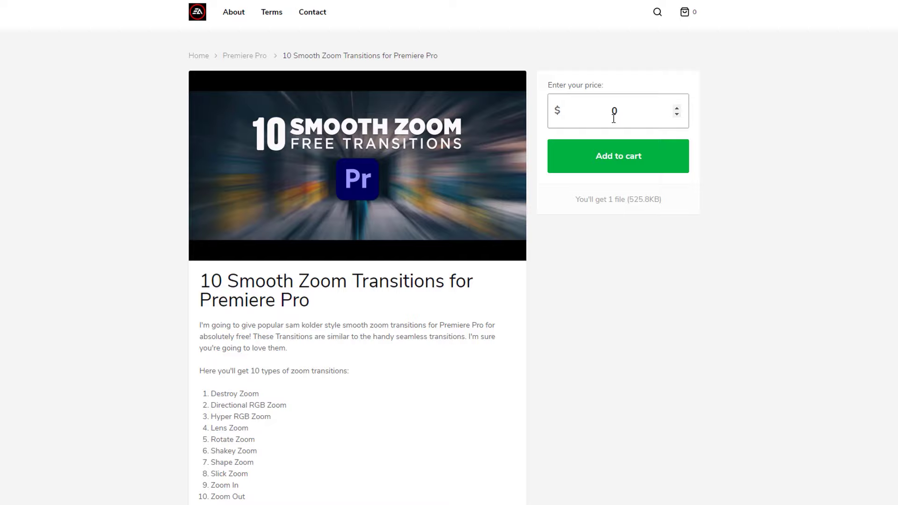
left_click(614, 167)
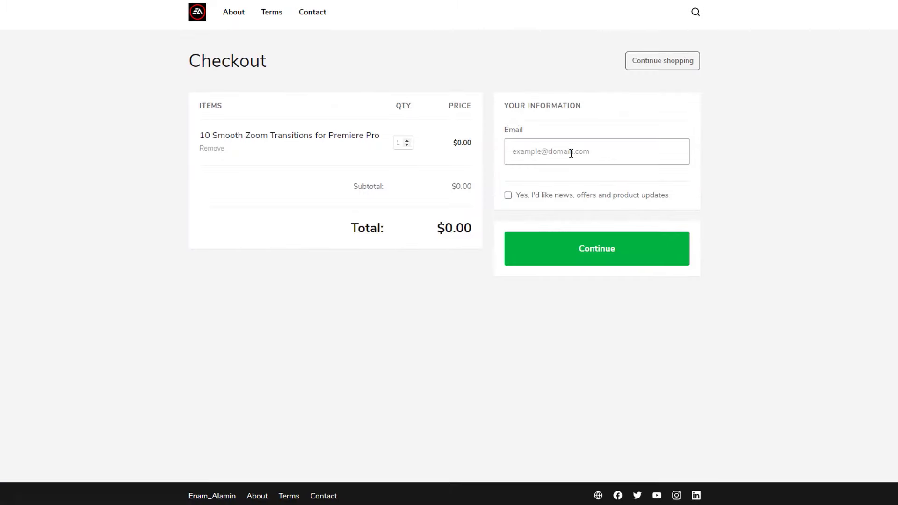
Step: Check out with the saved e-mail address, opting in to news and product updates
left_click(572, 154)
left_click(582, 178)
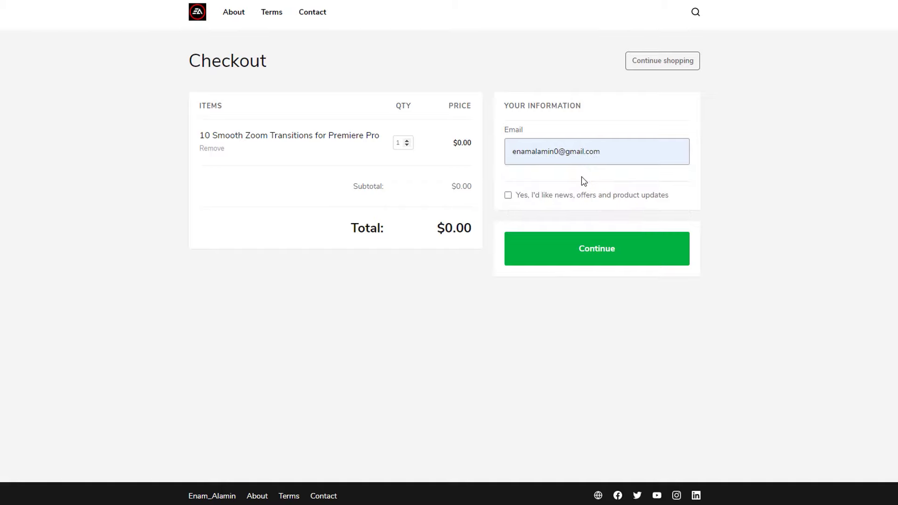
left_click(509, 196)
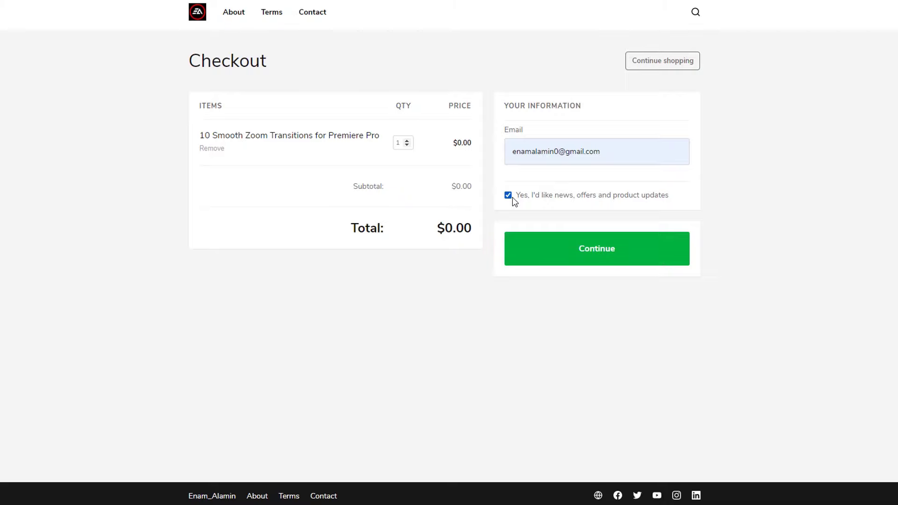
left_click(606, 256)
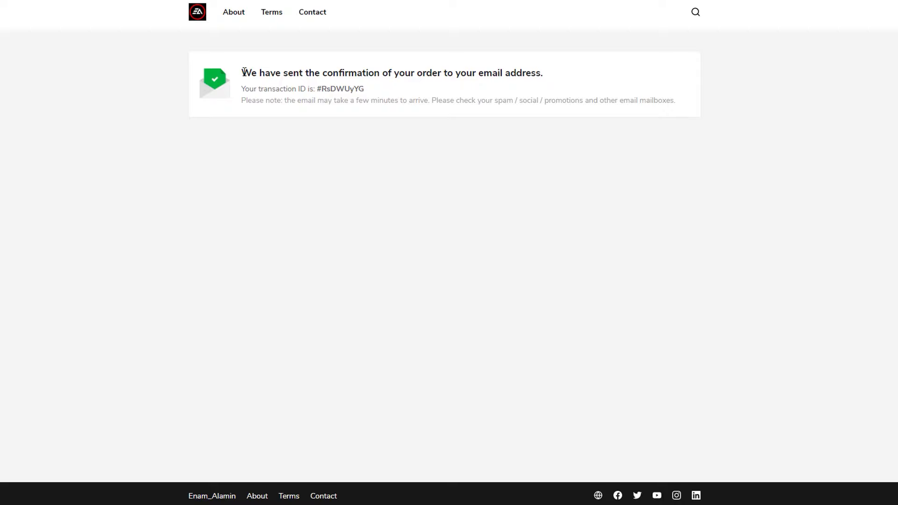
Step: Open the Sellfy order confirmation e-mail from the Primary inbox
left_click_drag(244, 72, 539, 74)
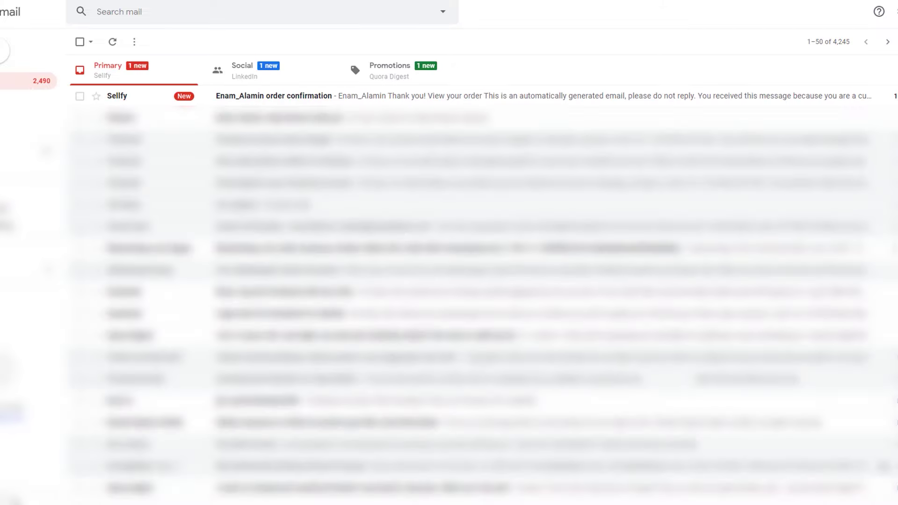
left_click(107, 71)
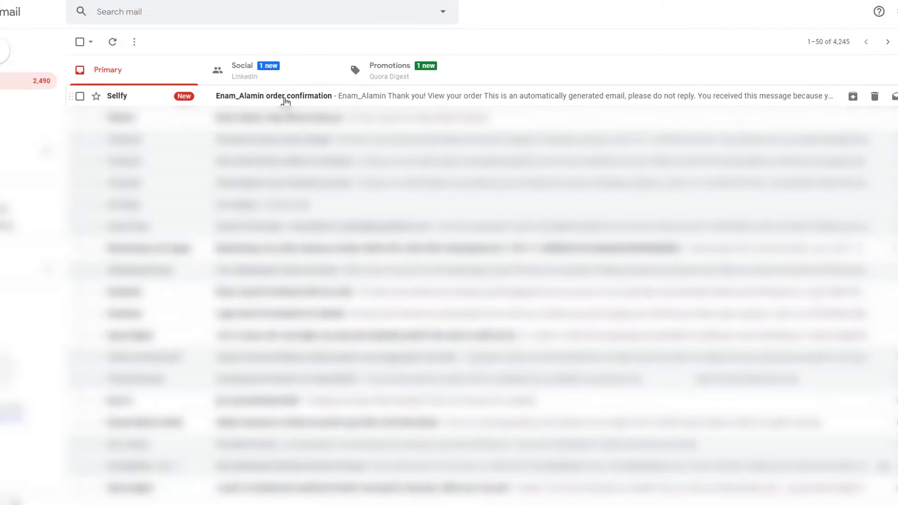
left_click(347, 99)
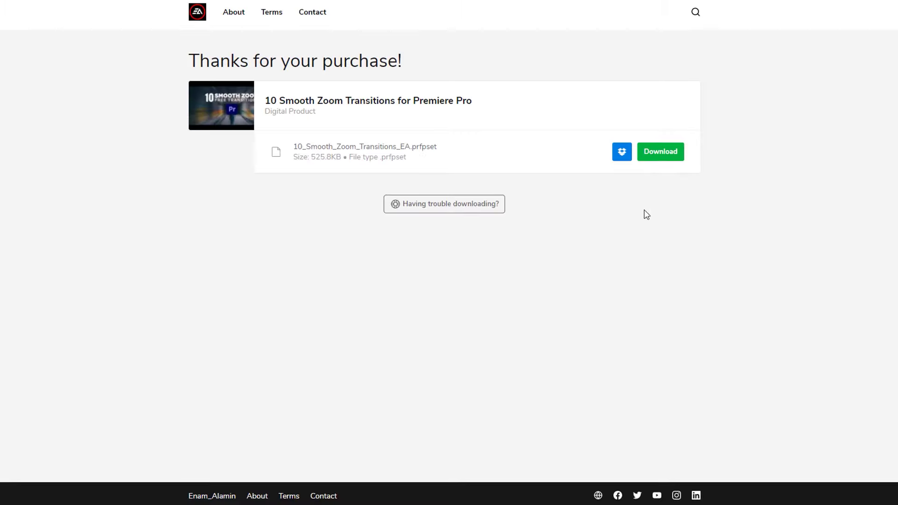
Step: Download 10_Smooth_Zoom_Transitions_EA.prfpset from the Thanks for your purchase page
left_click(670, 158)
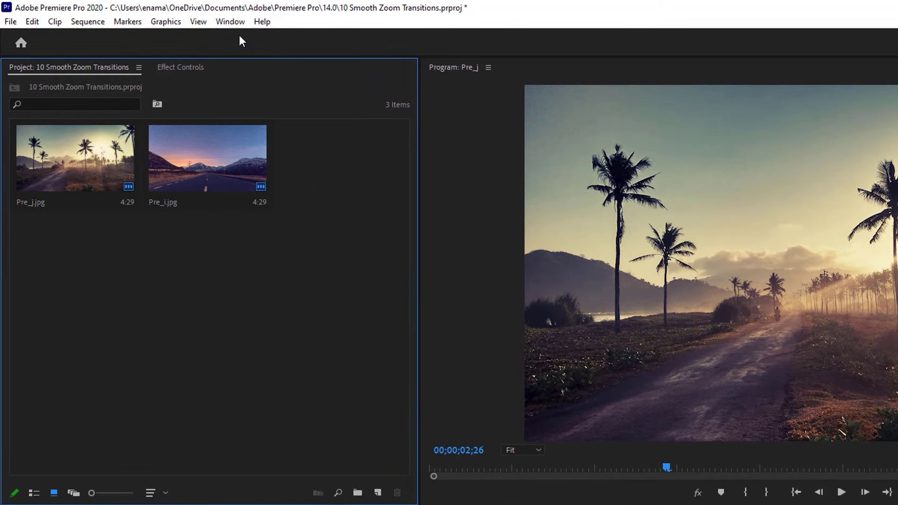
Step: Show the Effects panel from the Window menu and select the Presets folder
left_click(232, 23)
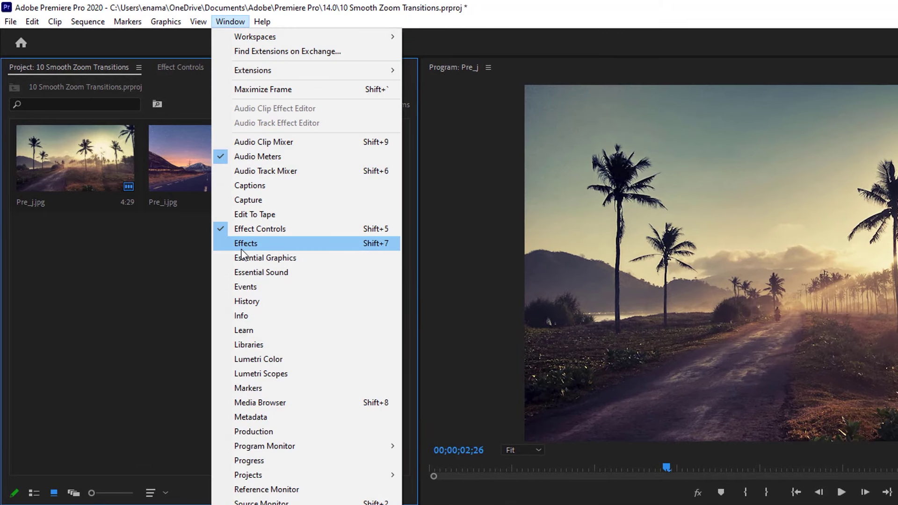
left_click(301, 247)
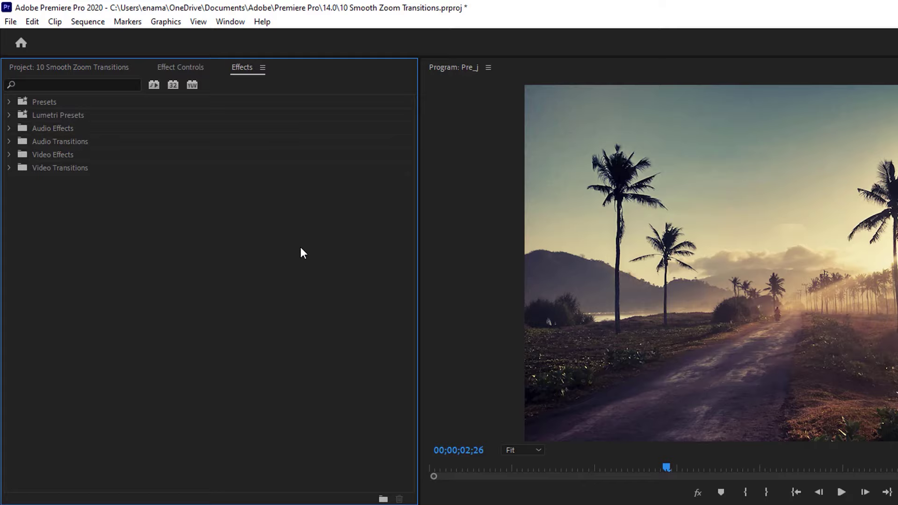
left_click(44, 100)
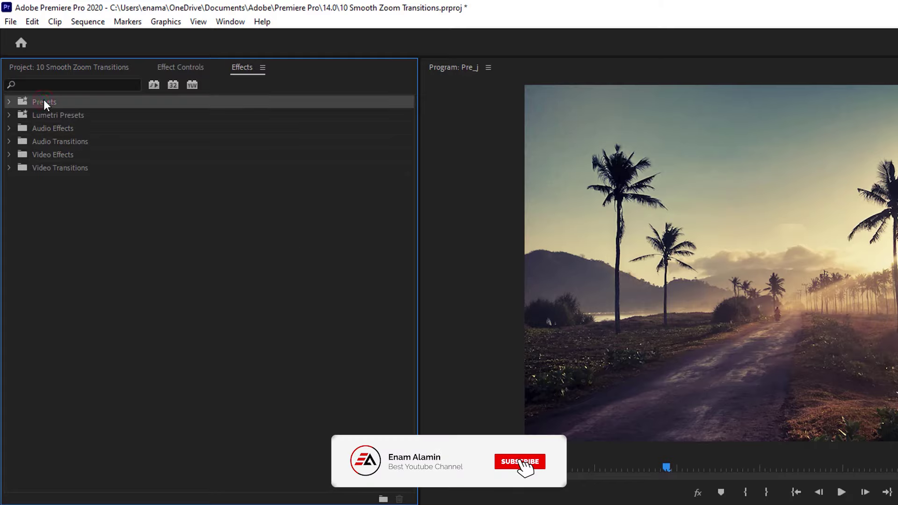
Step: Import the 10_Smooth_Zoom_Transitions_EA.prfpset preset file and select its new [EA] bin under Presets
right_click(71, 102)
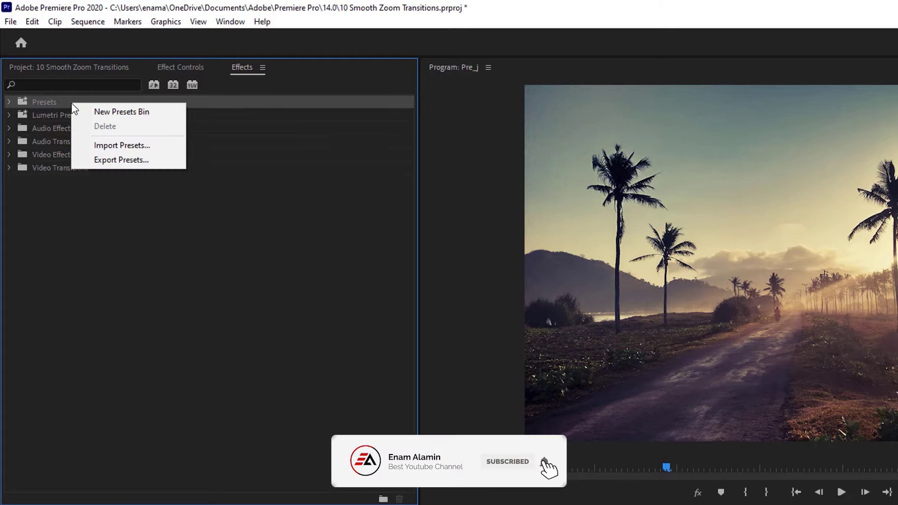
left_click(156, 147)
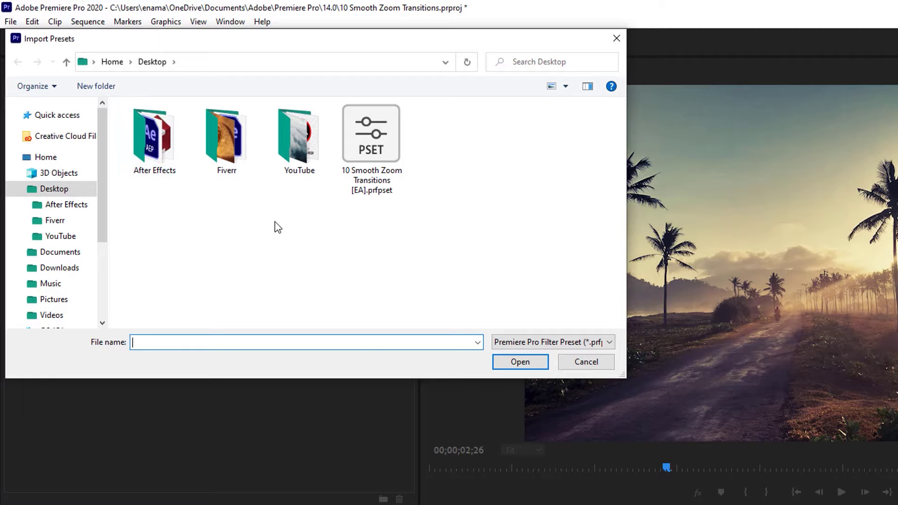
left_click(387, 177)
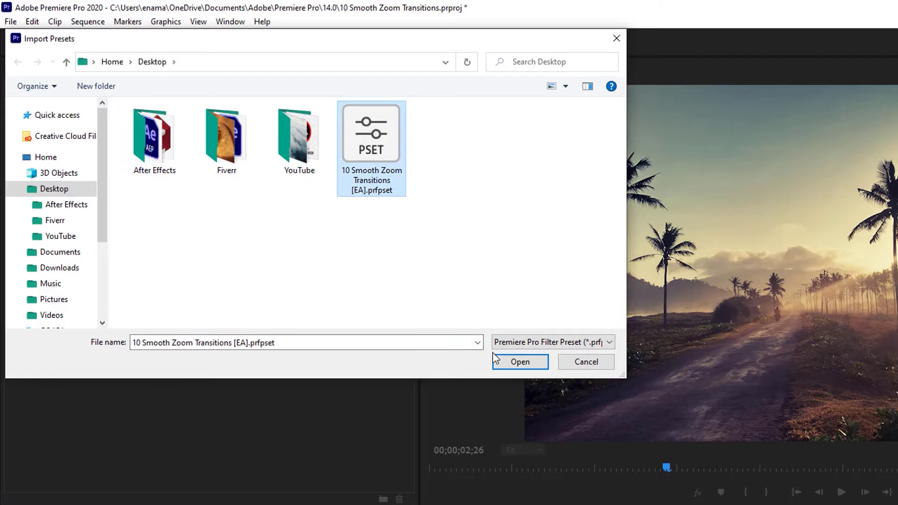
left_click(521, 363)
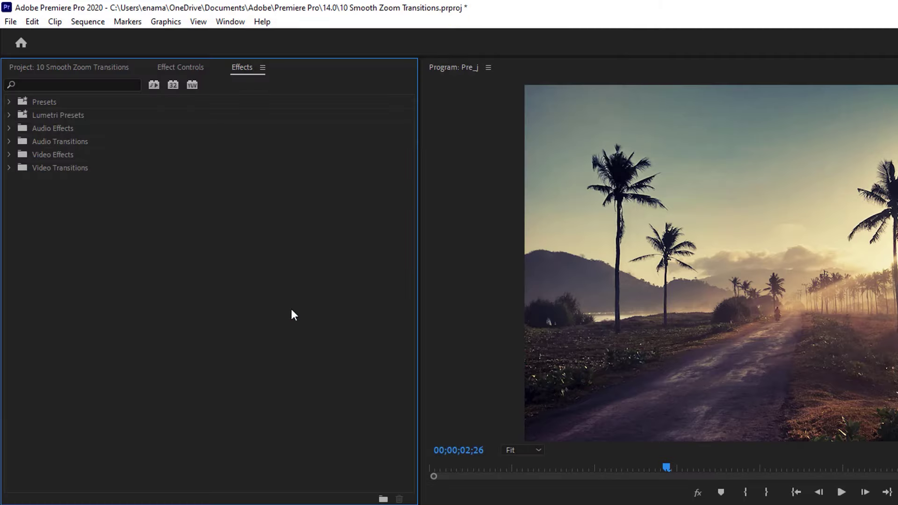
left_click(9, 100)
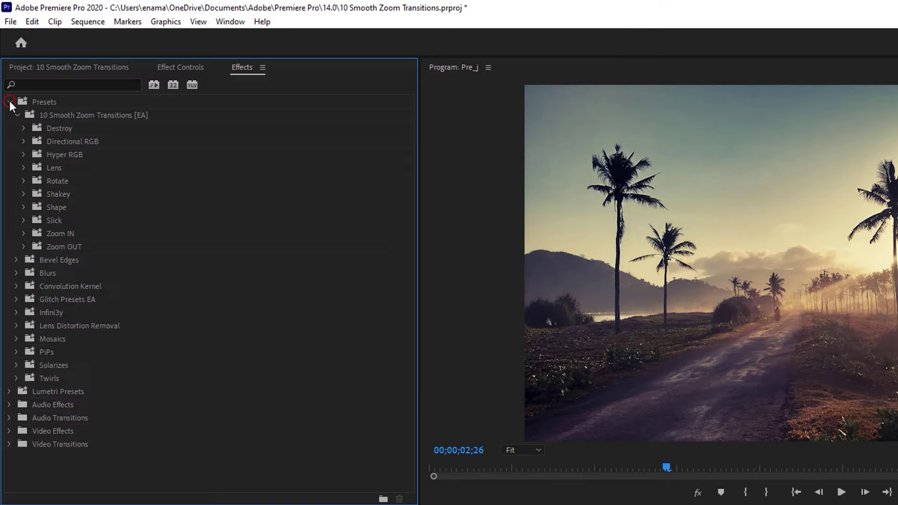
left_click(102, 116)
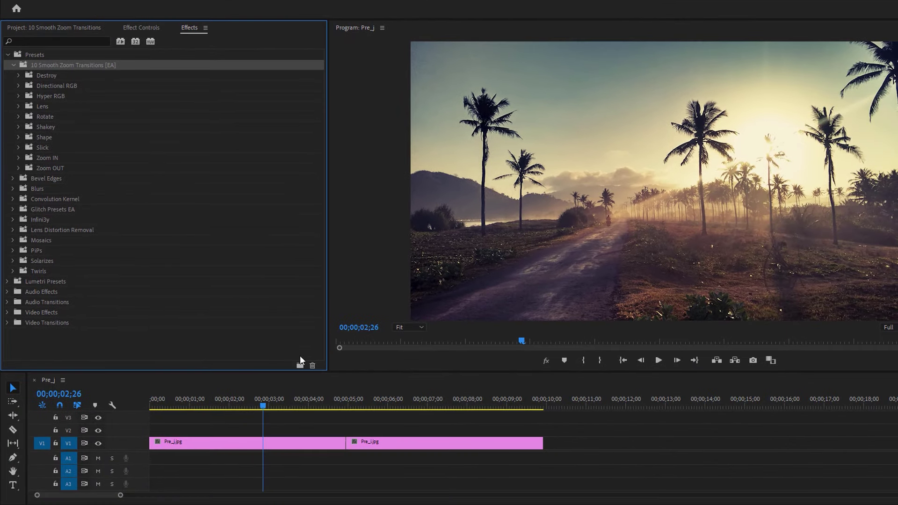
Step: Razor-cut the first Pre_j.jpg clip on V1 at 04;14
left_click_drag(324, 398, 347, 418)
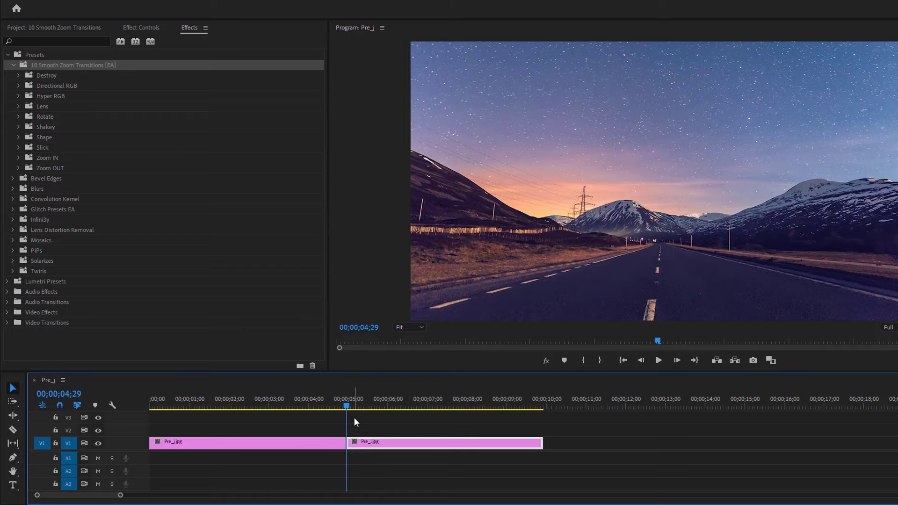
key("shift+Left")
key("shift+Left")
key("shift+Left")
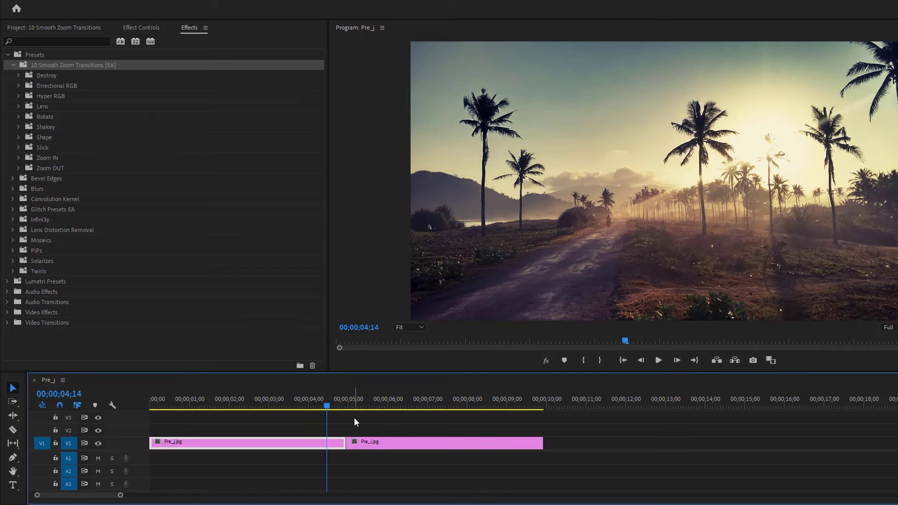
left_click(13, 430)
left_click(327, 442)
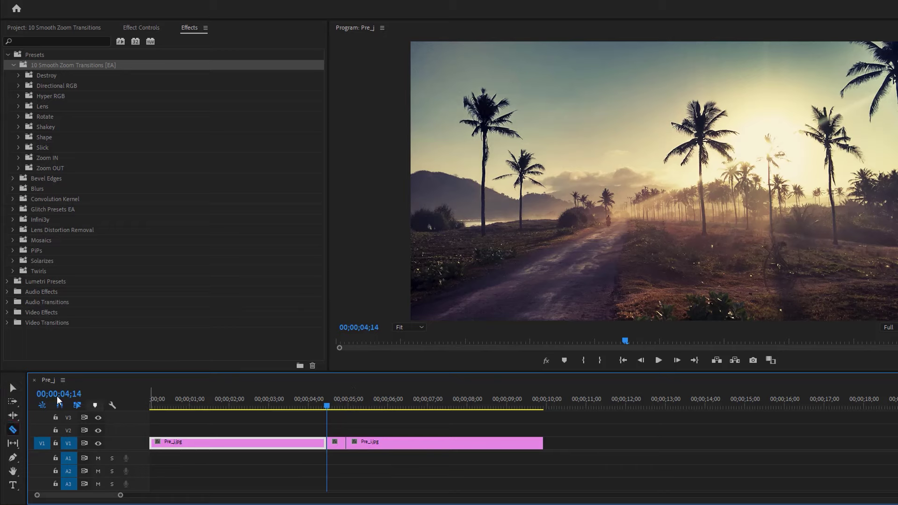
left_click(17, 387)
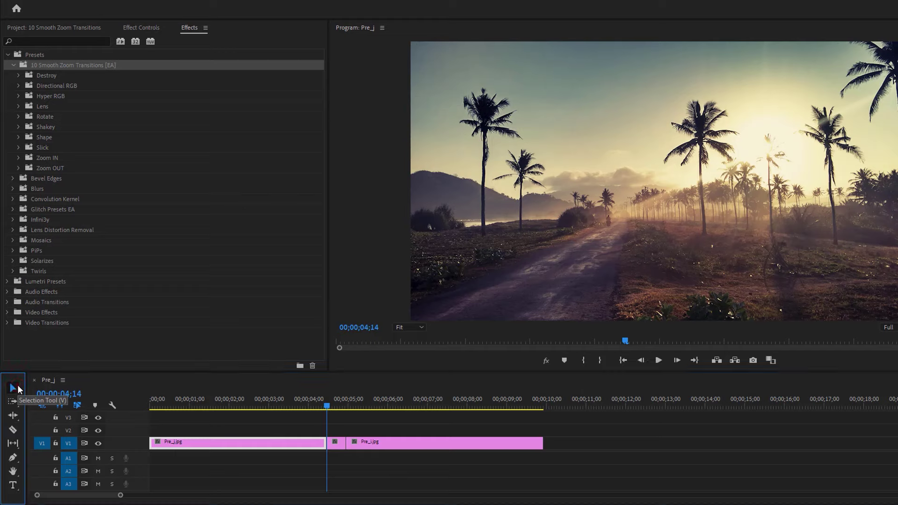
Step: Razor-cut the second clip on V1 at 05;13
left_click(346, 406)
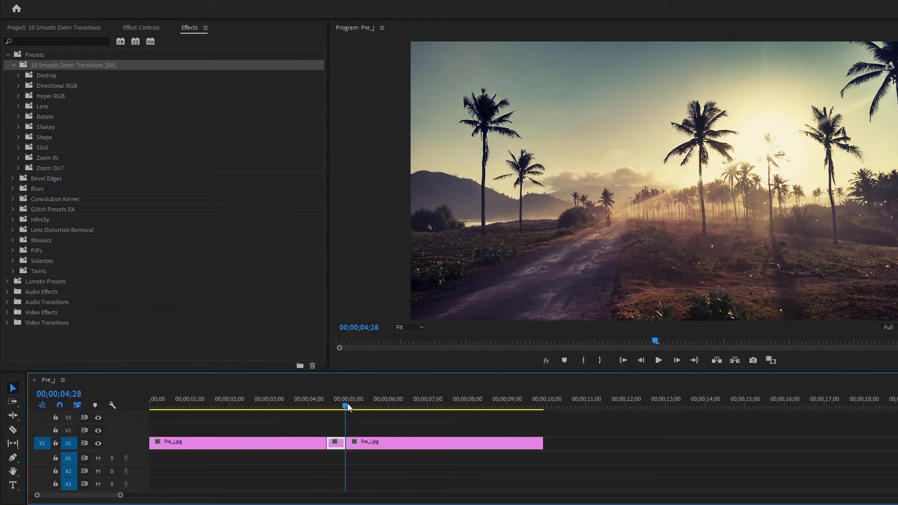
key("Right")
key("Right")
key("Right")
key("Right")
key("Right")
key("Right")
key("Right")
key("Right")
key("Right")
key("Right")
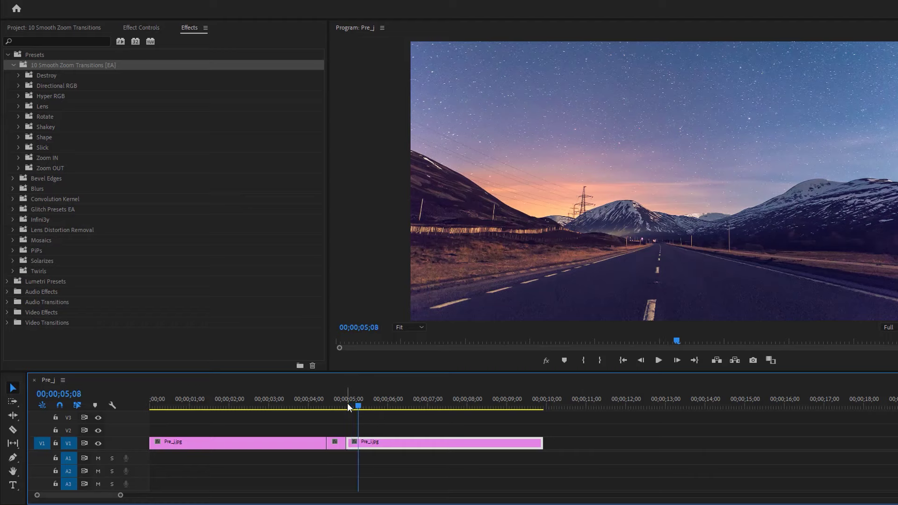
key("Right")
key("Right")
key("Right")
key("Right")
key("Right")
left_click(13, 429)
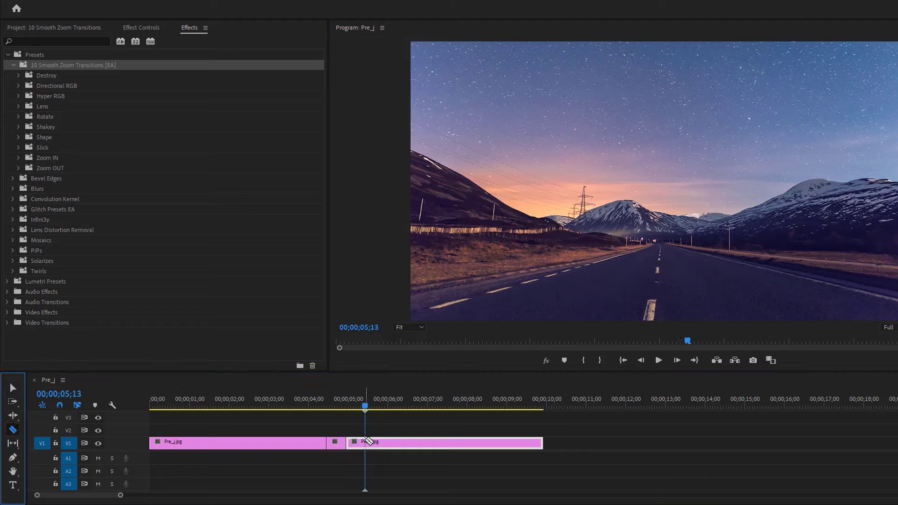
left_click(366, 443)
Step: Apply Destroy Zoom - Left before the join and Destroy Zoom - Right after it
left_click(12, 387)
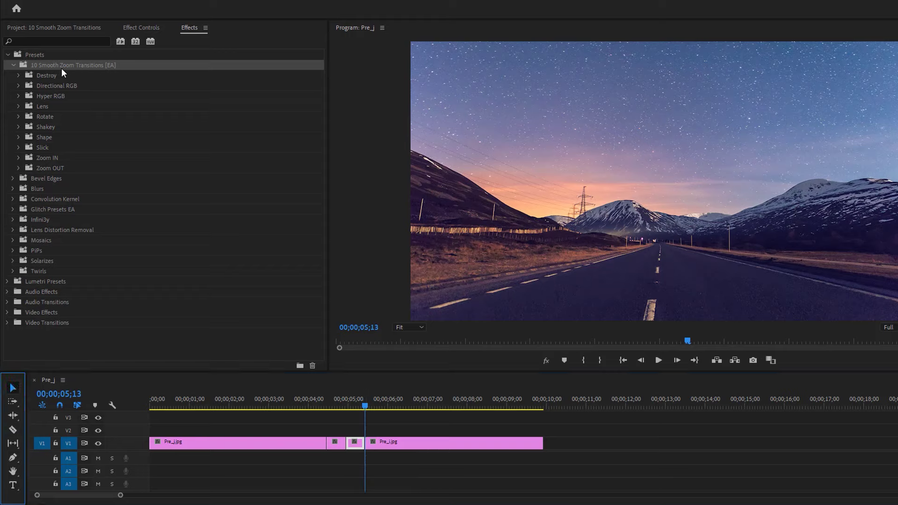
left_click(18, 76)
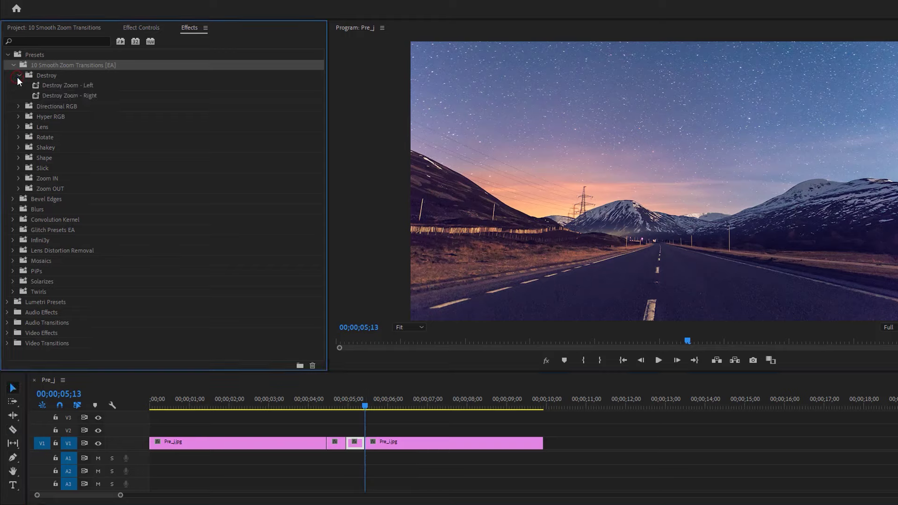
left_click(68, 85)
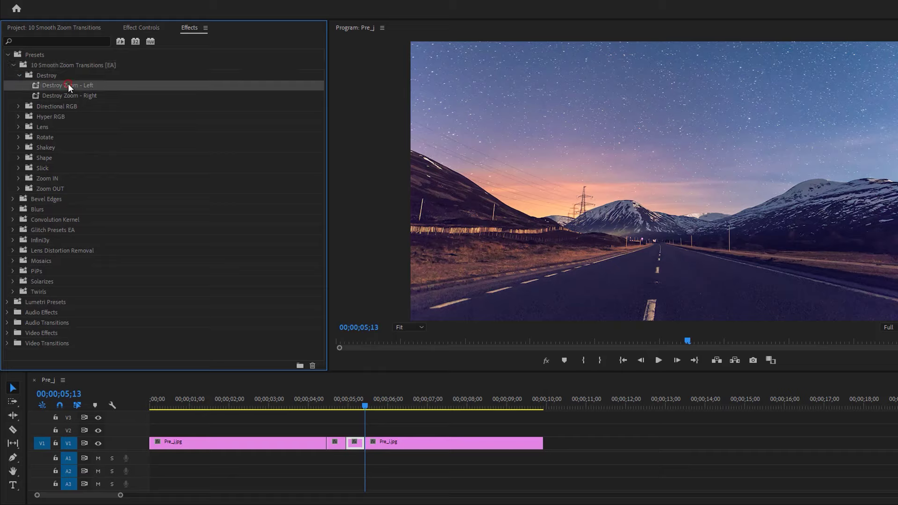
left_click(98, 96)
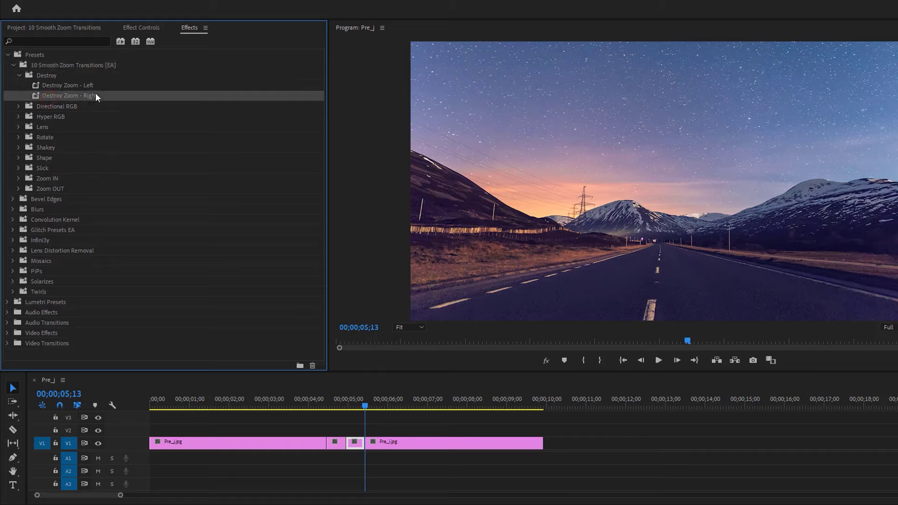
left_click(86, 87)
left_click_drag(80, 84, 343, 447)
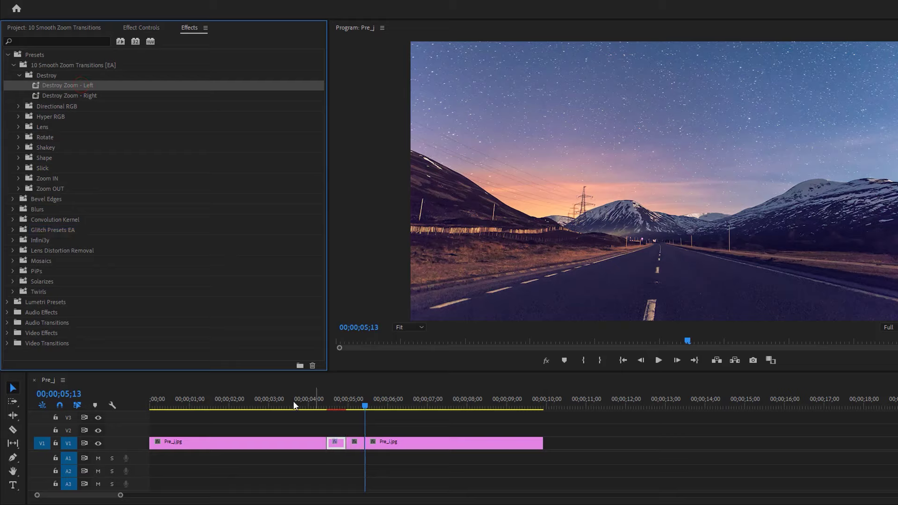
left_click_drag(71, 98, 360, 443)
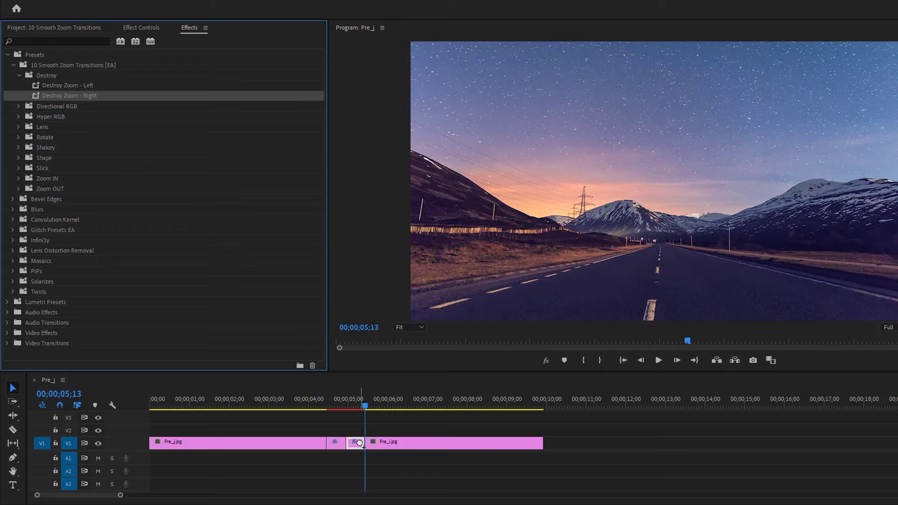
Step: Play back the Destroy transition from about 04;01
left_click(311, 406)
key("space")
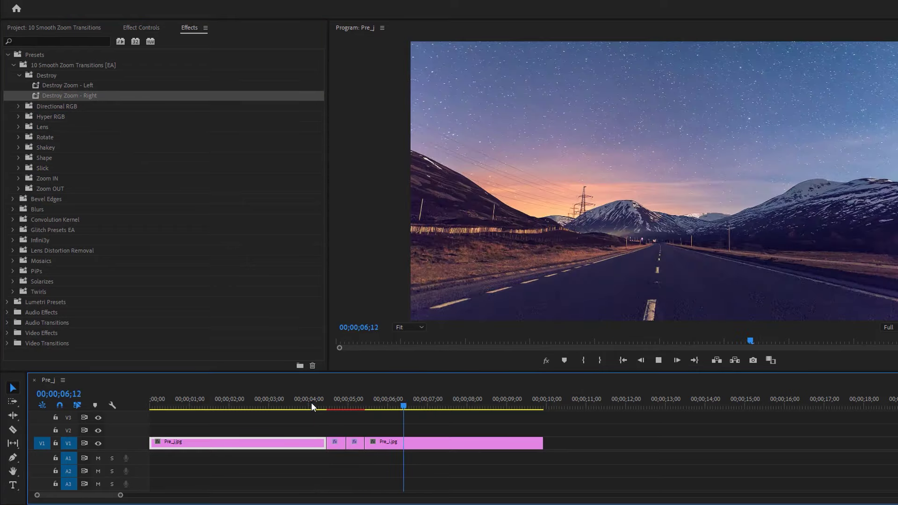
left_click(280, 406)
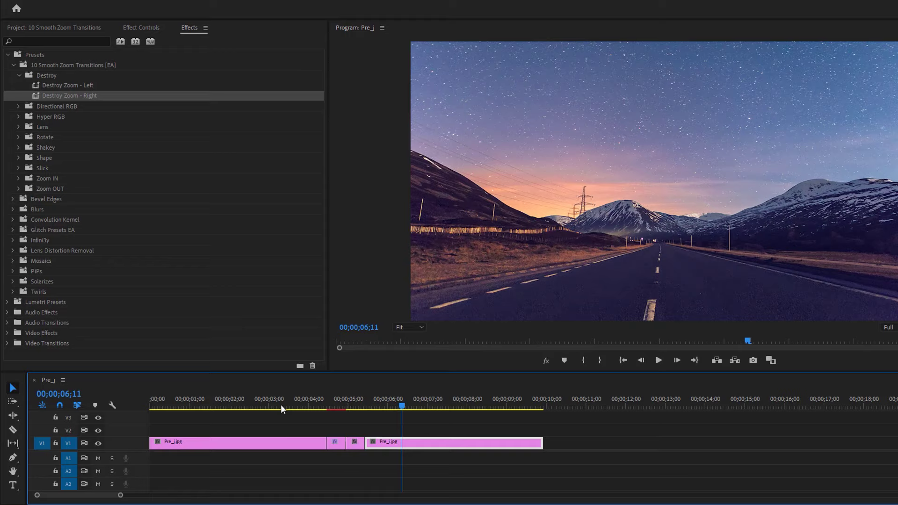
Step: Apply Directional RGB Dir Zoom - Left and Dir Zoom - Right to the pieces around the join
left_click(19, 106)
left_click(64, 118)
left_click_drag(329, 438, 332, 441)
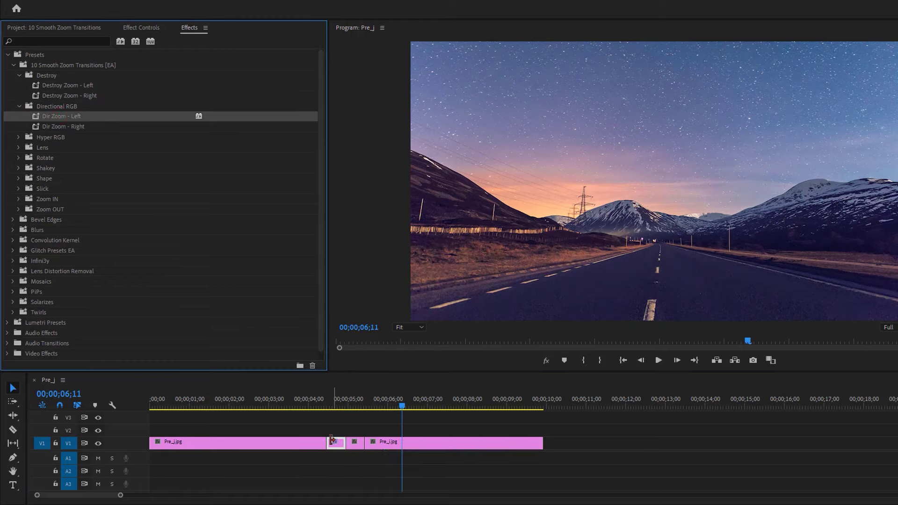
left_click_drag(62, 128, 359, 445)
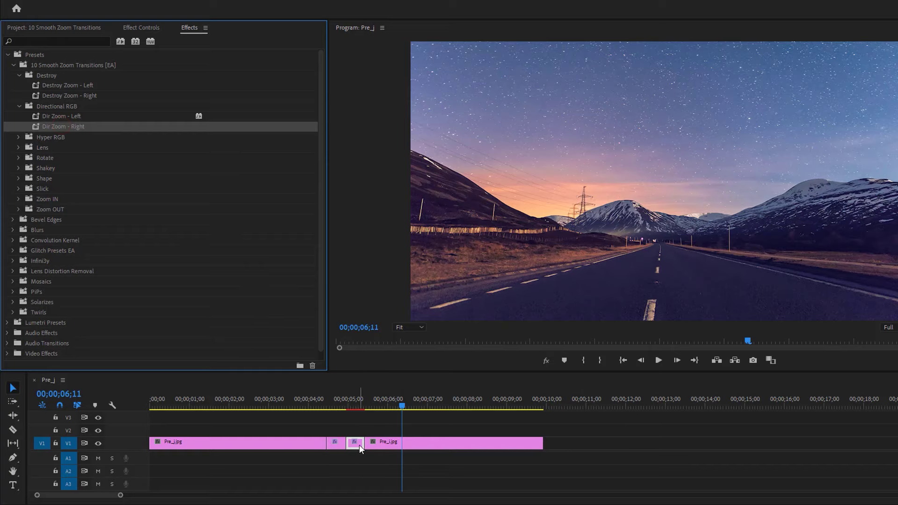
Step: Preview the Dir Zoom transition from about 04;00, then stop playback
left_click(295, 400)
key("space")
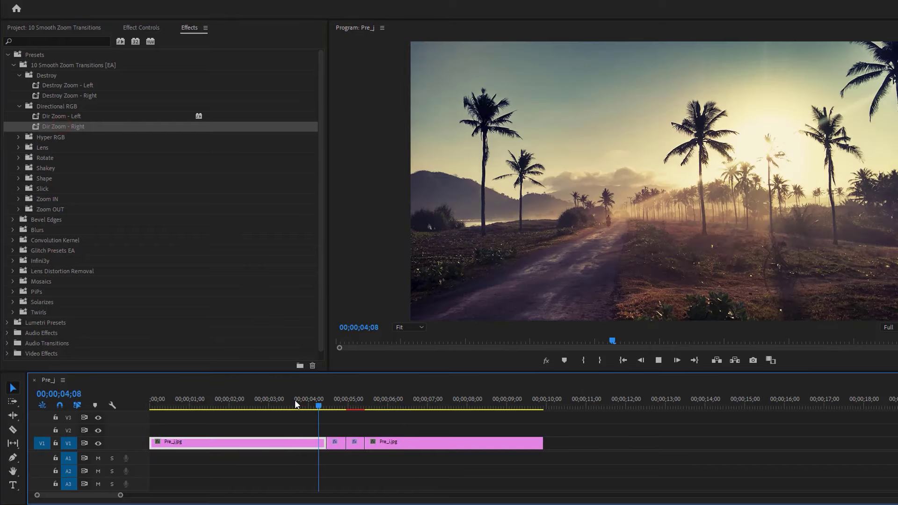
left_click(283, 398)
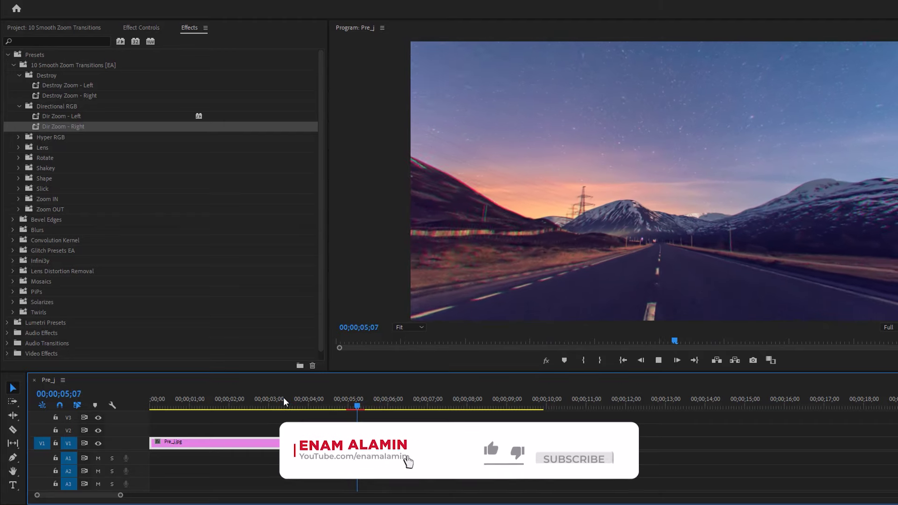
key("space")
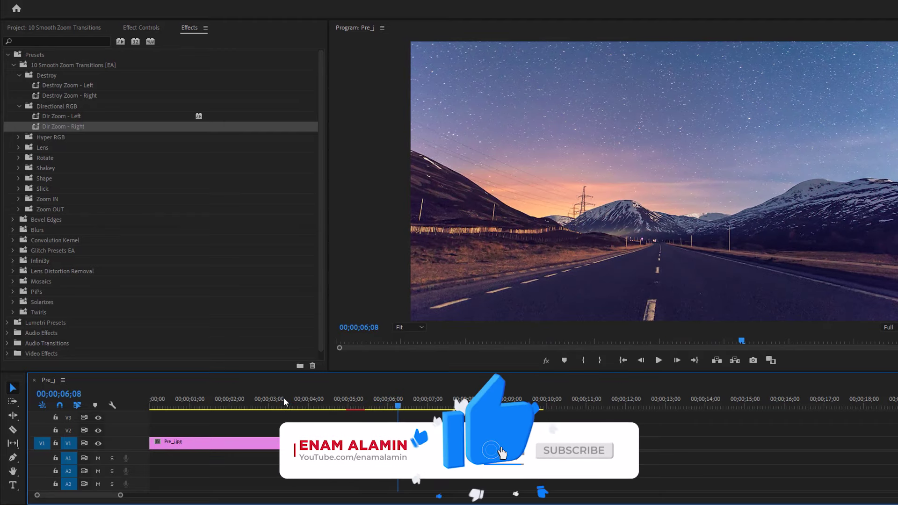